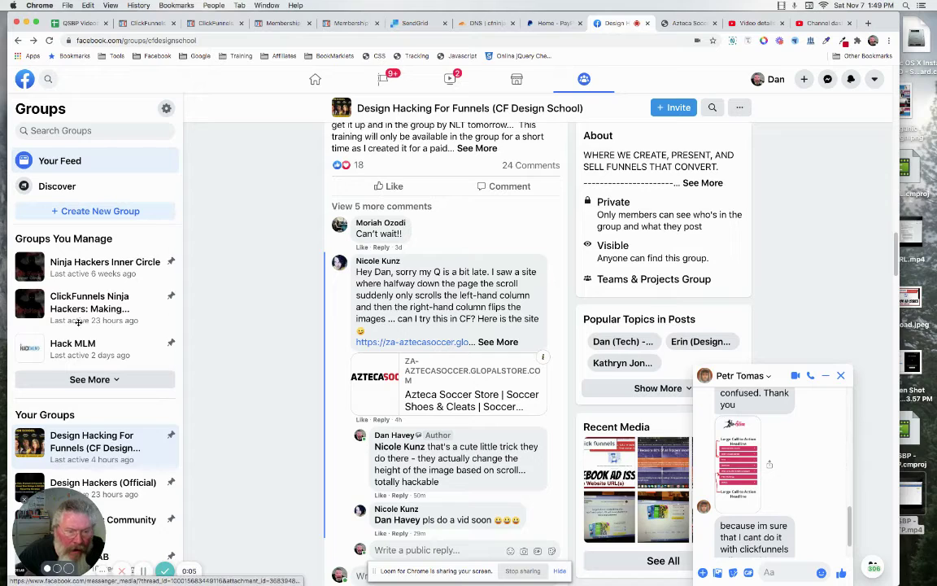
Scroll the Design Hacking For Funnels group thread about the split-column scroll effect.
left_click_drag(79, 509, 38, 108)
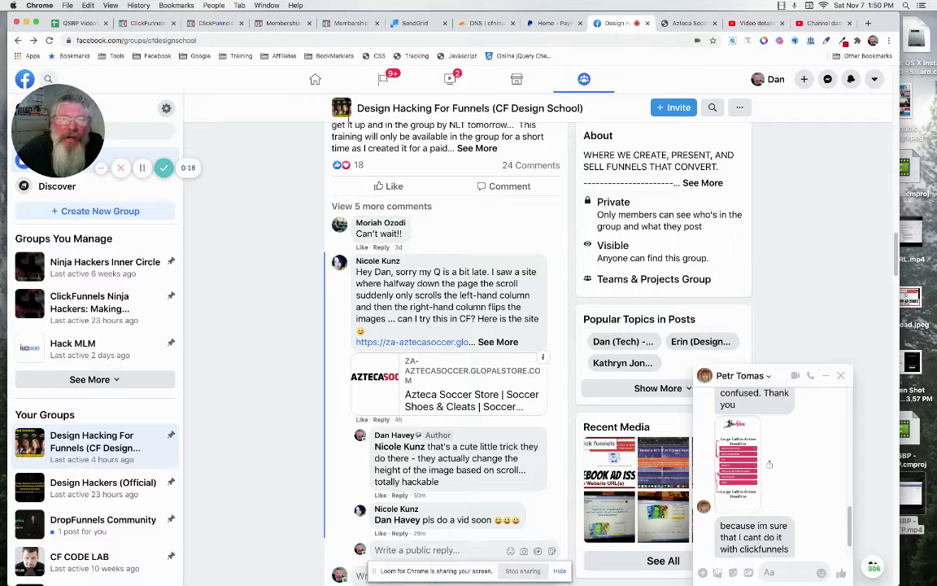
left_click(348, 24)
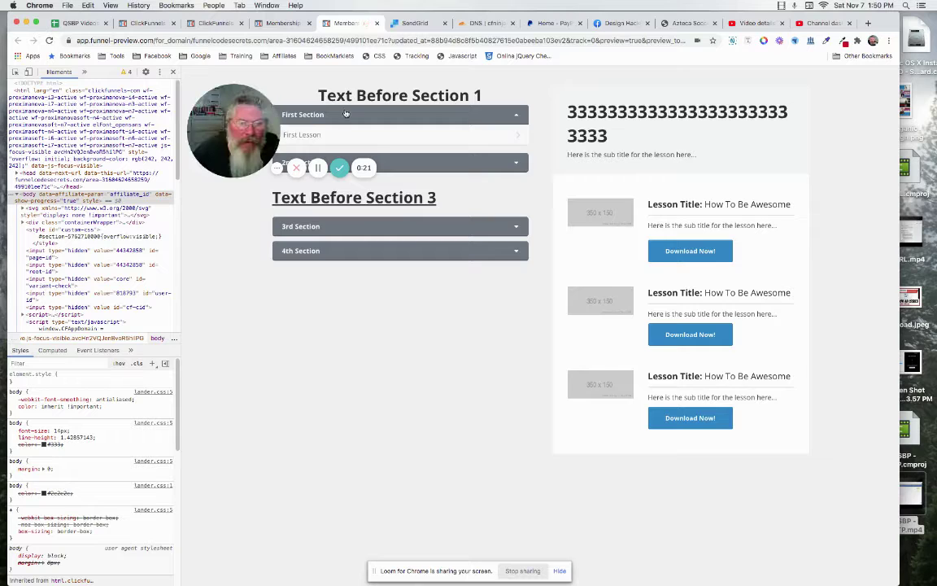
left_click(278, 170)
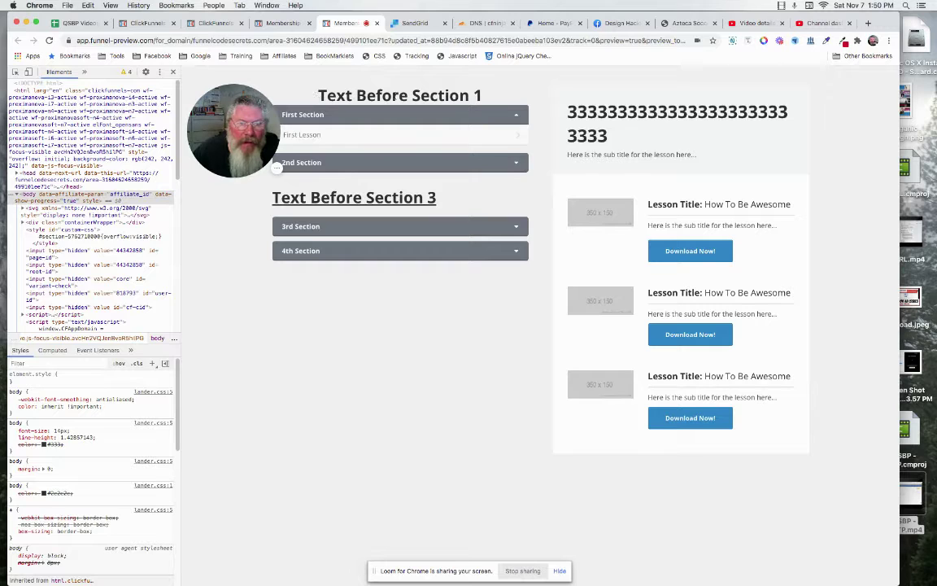
left_click_drag(274, 135, 273, 380)
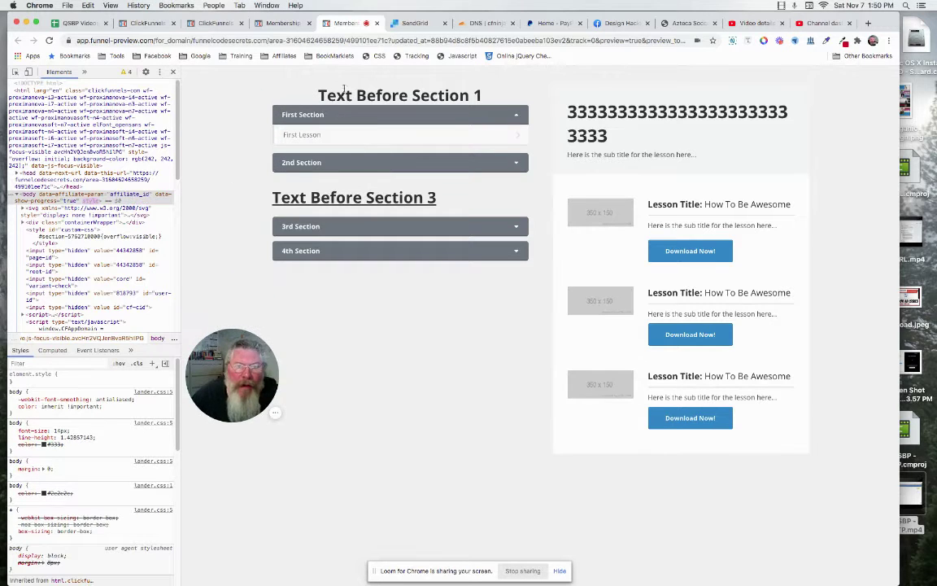
In the membership template editor, try left-aligning the Text Before Section 1 headline, then re-centre it.
left_click(284, 26)
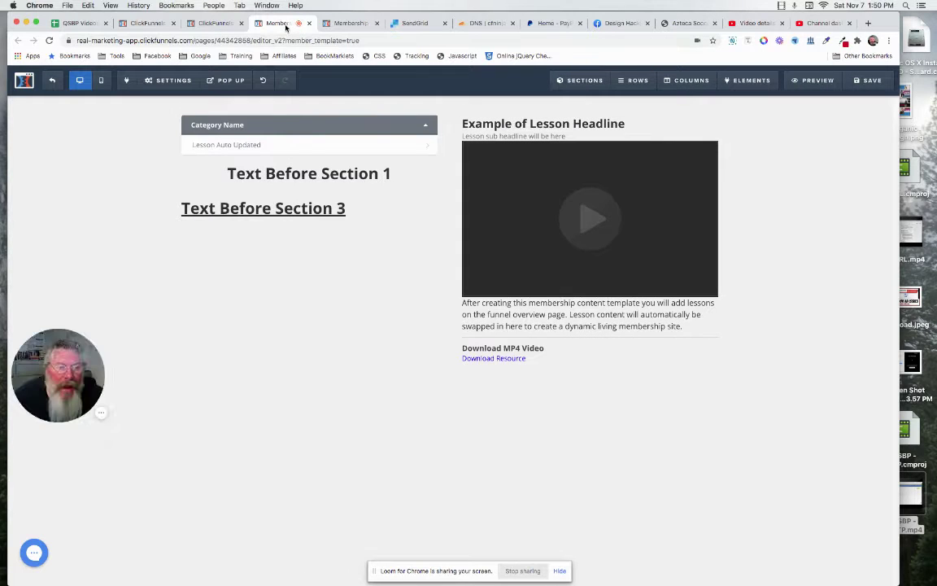
mouse_move(290, 138)
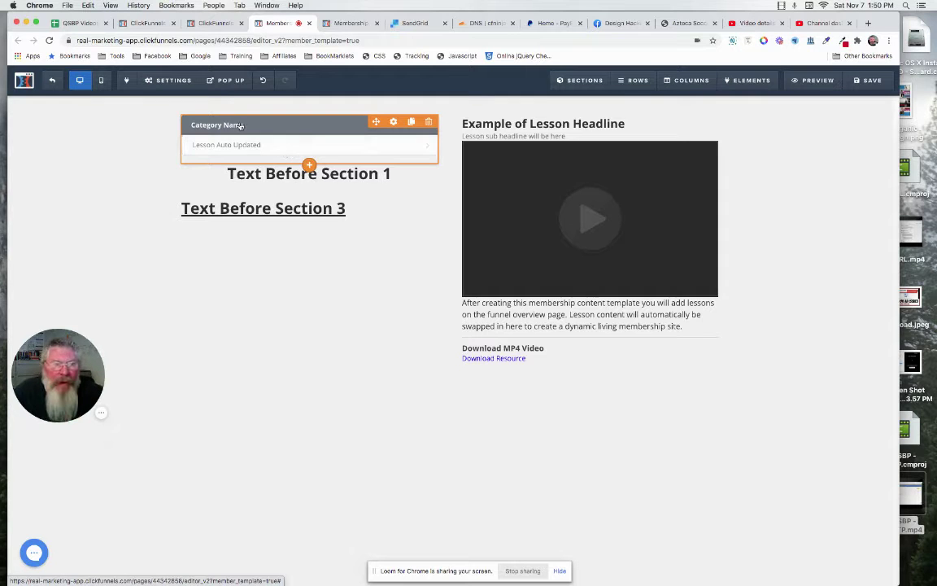
left_click(342, 174)
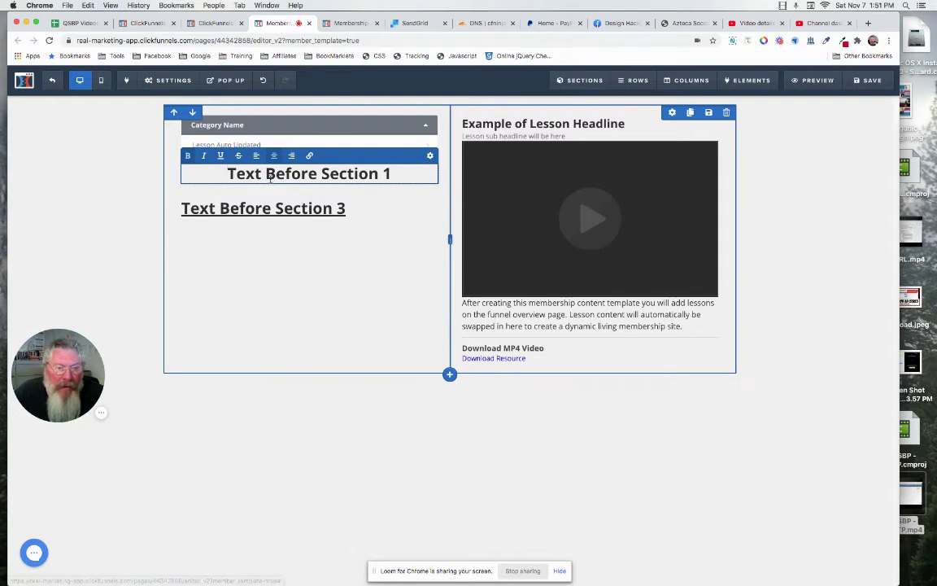
left_click_drag(230, 173, 397, 176)
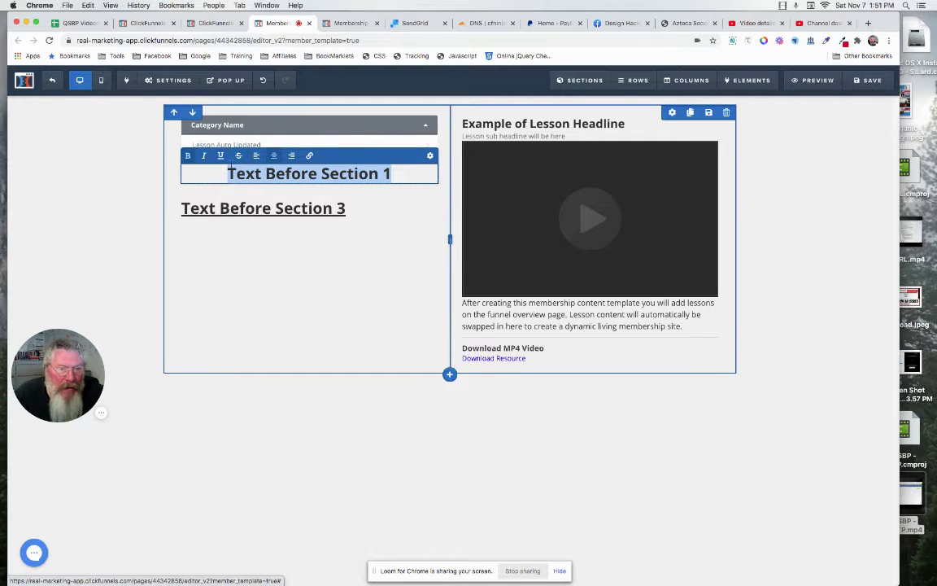
left_click(257, 155)
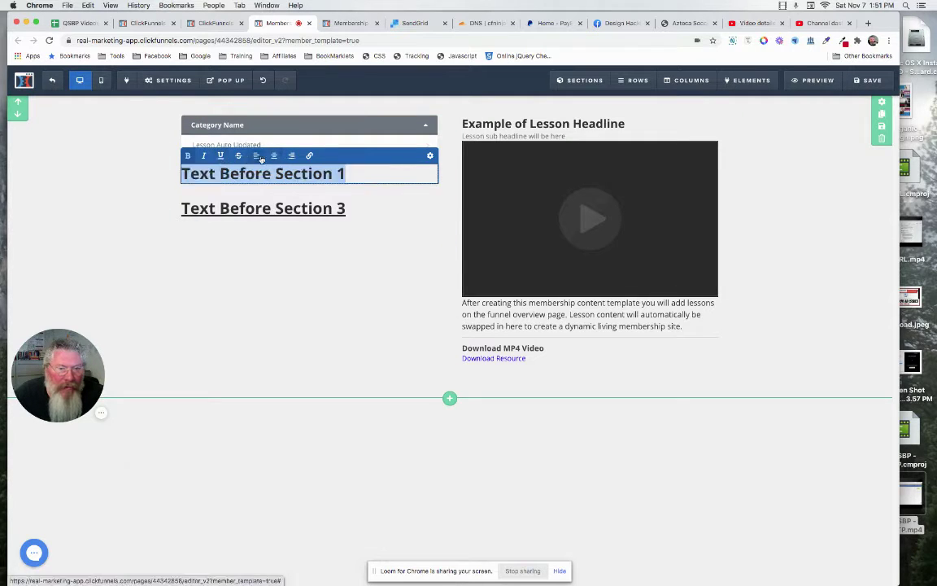
left_click(274, 156)
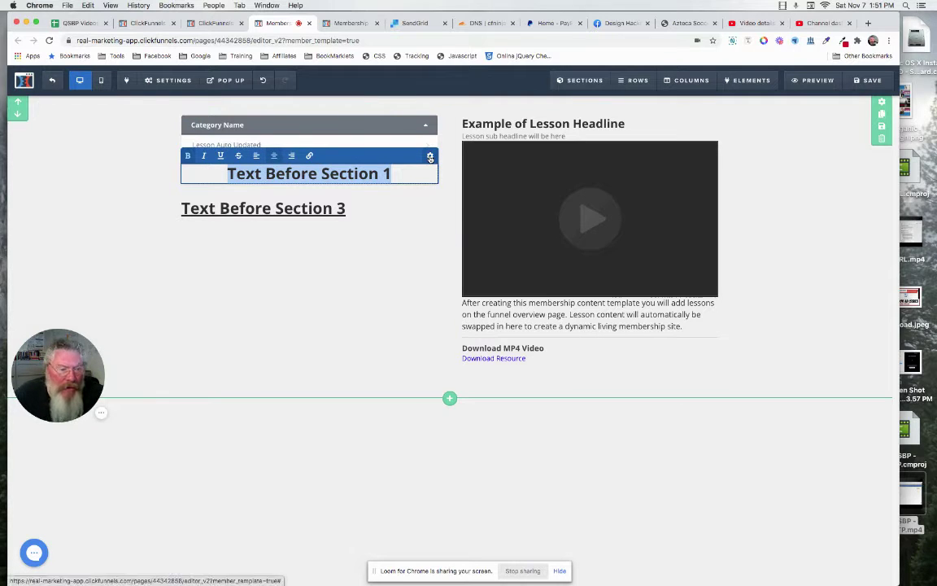
Open the Text Before Section 1 headline settings, testing the top margin but leaving it at 0.
left_click(431, 157)
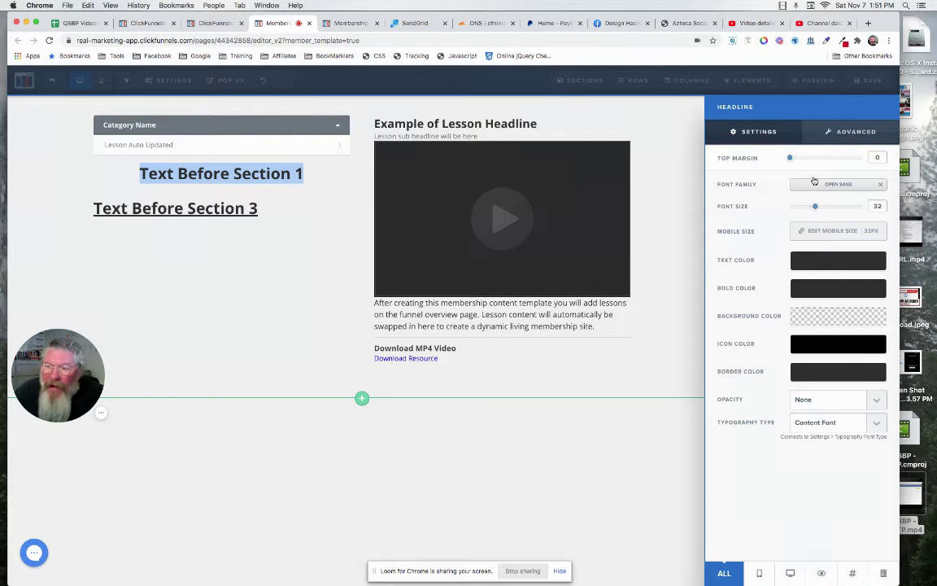
left_click_drag(791, 160, 766, 165)
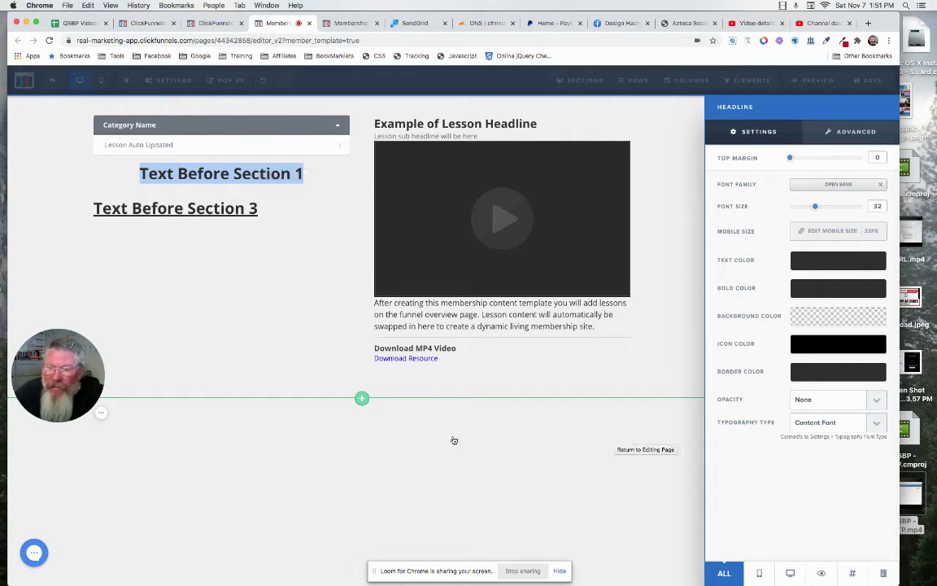
left_click(858, 134)
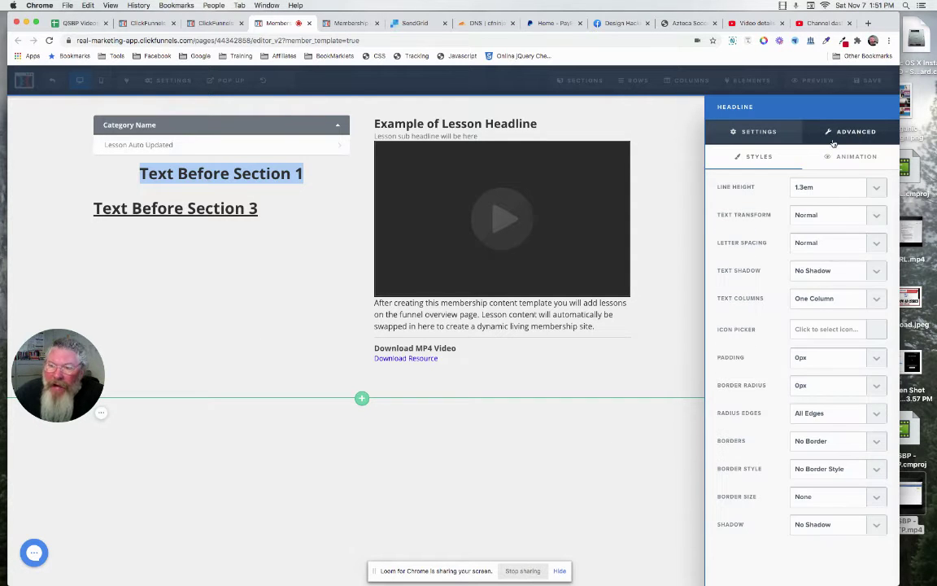
left_click(751, 131)
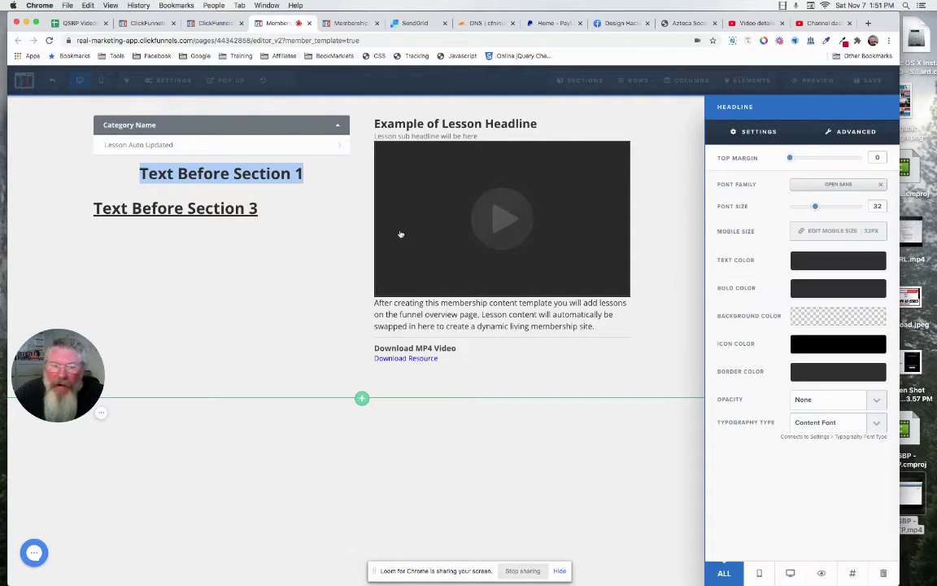
Close the headline settings and briefly select, then deselect, the Text Before Section 3 headline.
left_click(320, 258)
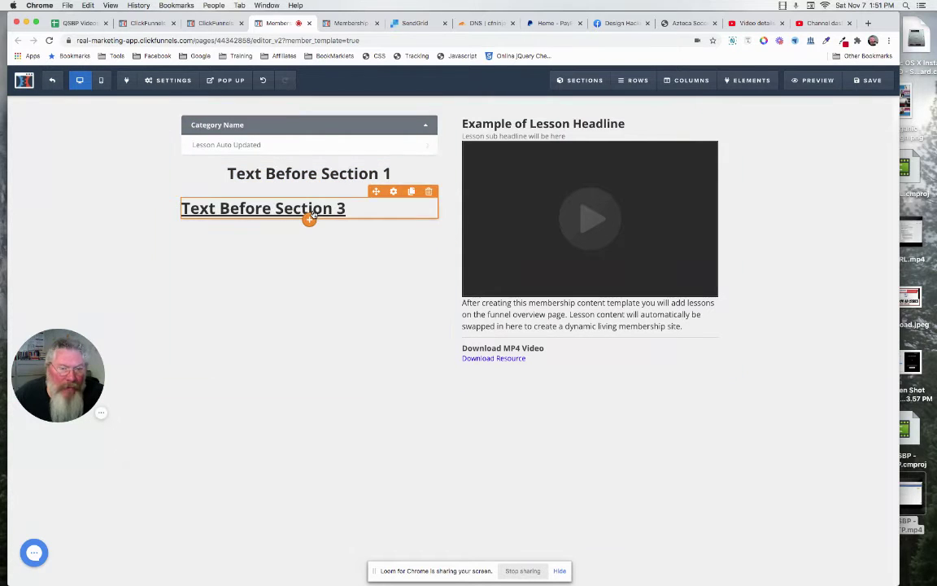
left_click(319, 208)
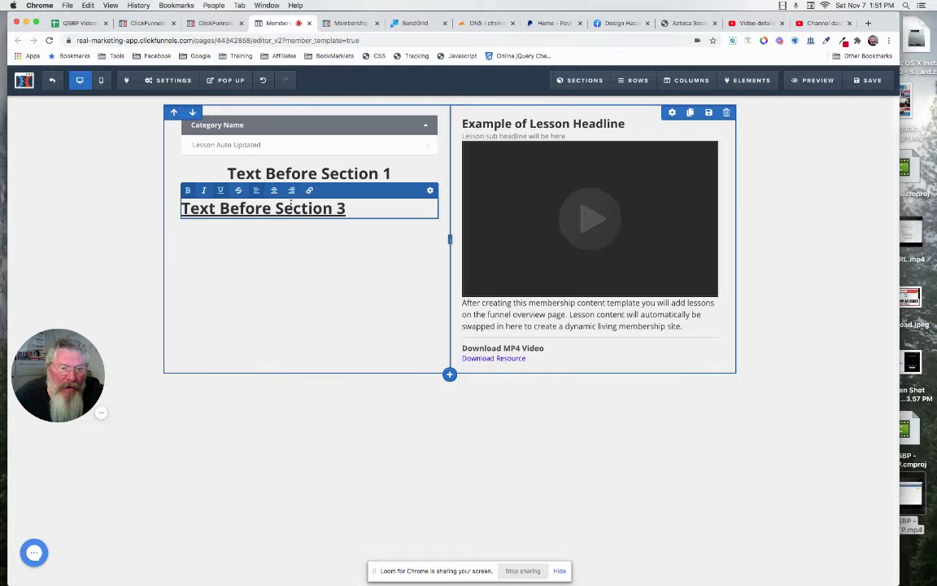
left_click(341, 256)
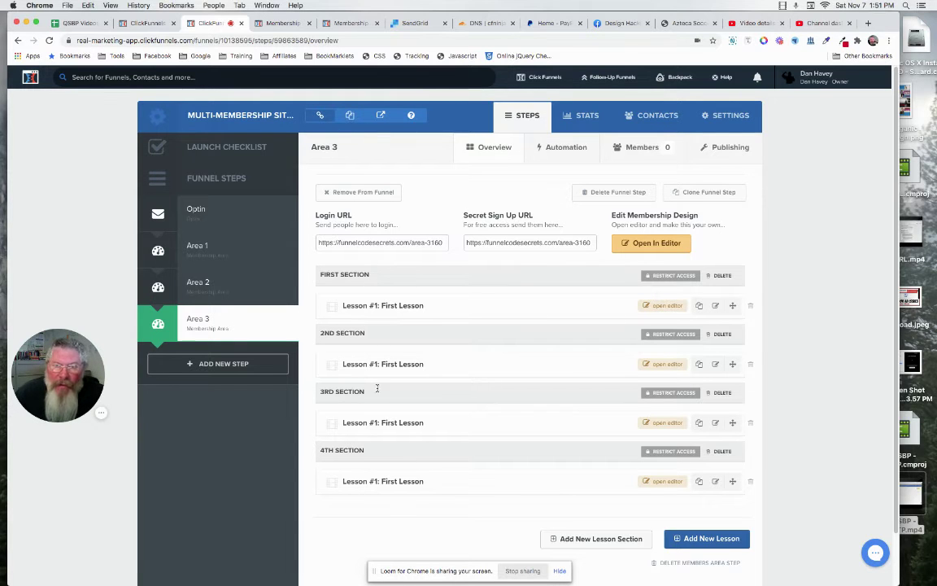
Switch back to the Membership template editor tab.
left_click(288, 26)
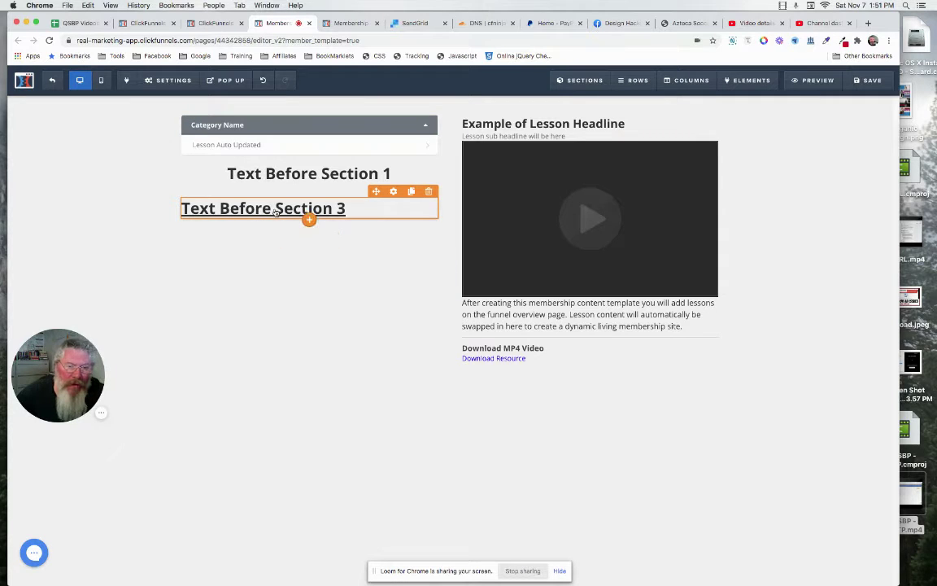
Check the live preview, return to the template editor, and bring up the page SETTINGS menu.
left_click(344, 25)
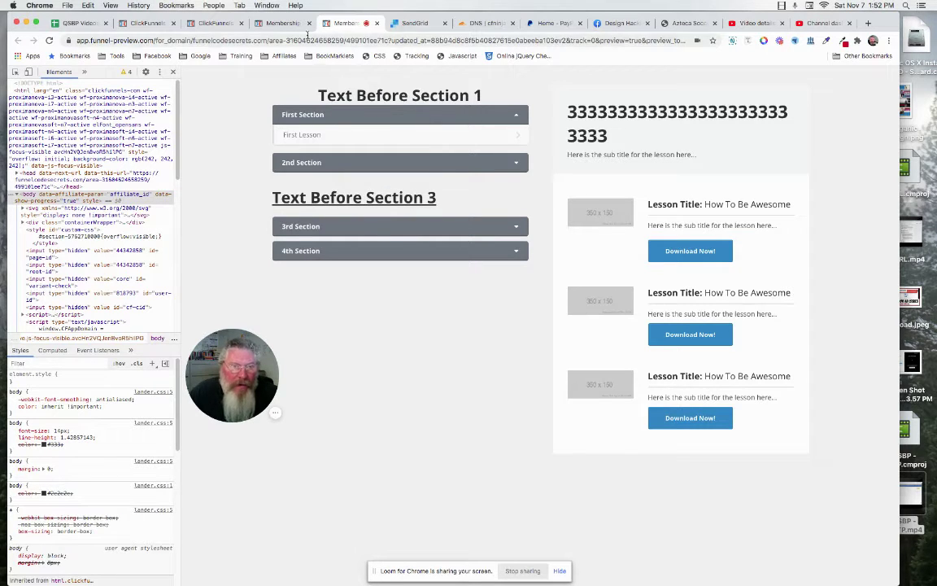
left_click(277, 23)
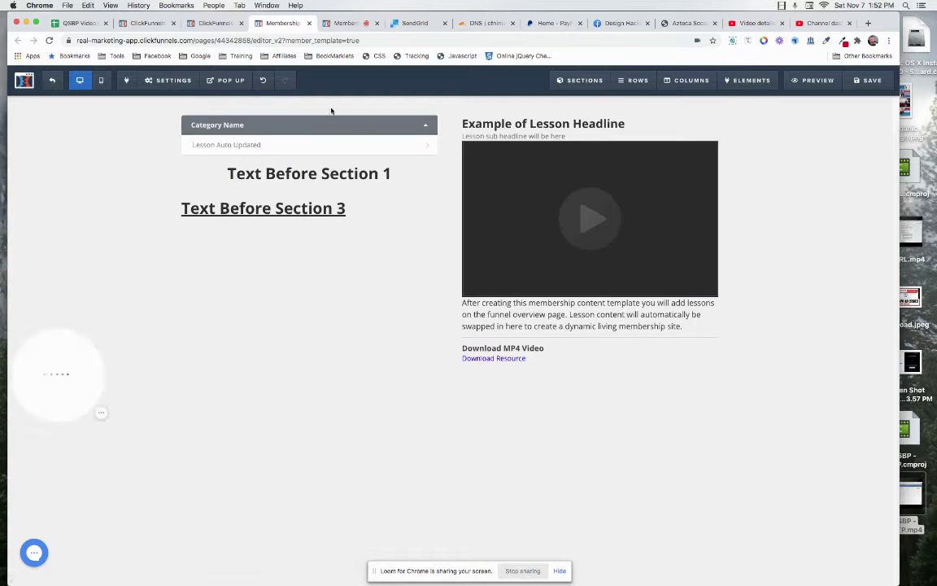
left_click(180, 81)
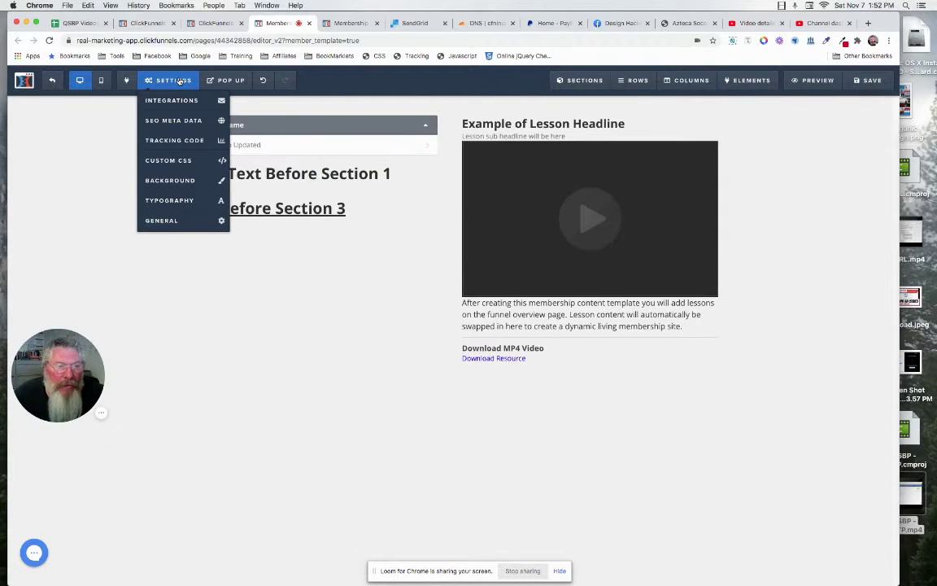
Open the Footer Code tracking script and highlight its script tags and the #tmp_headline1-66976 selector.
left_click(174, 141)
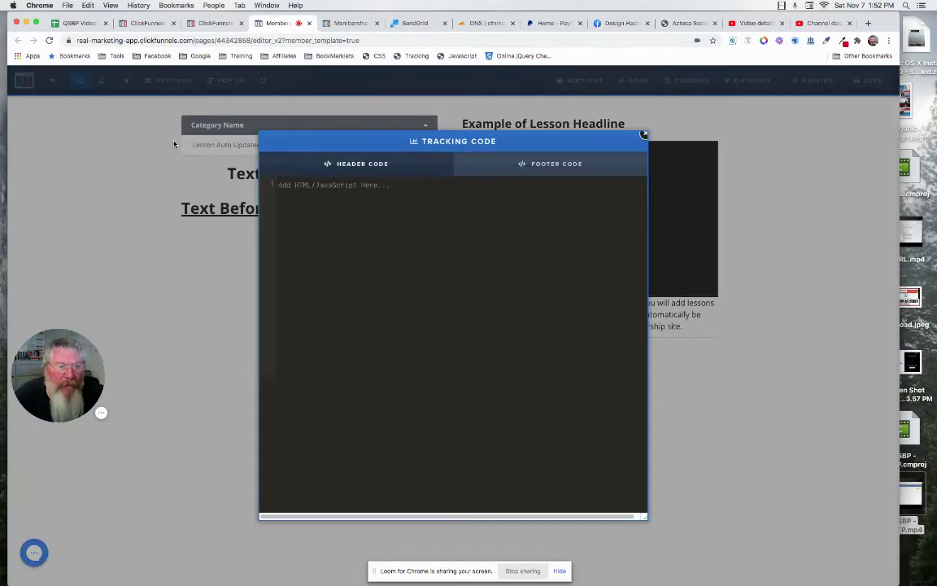
left_click(531, 168)
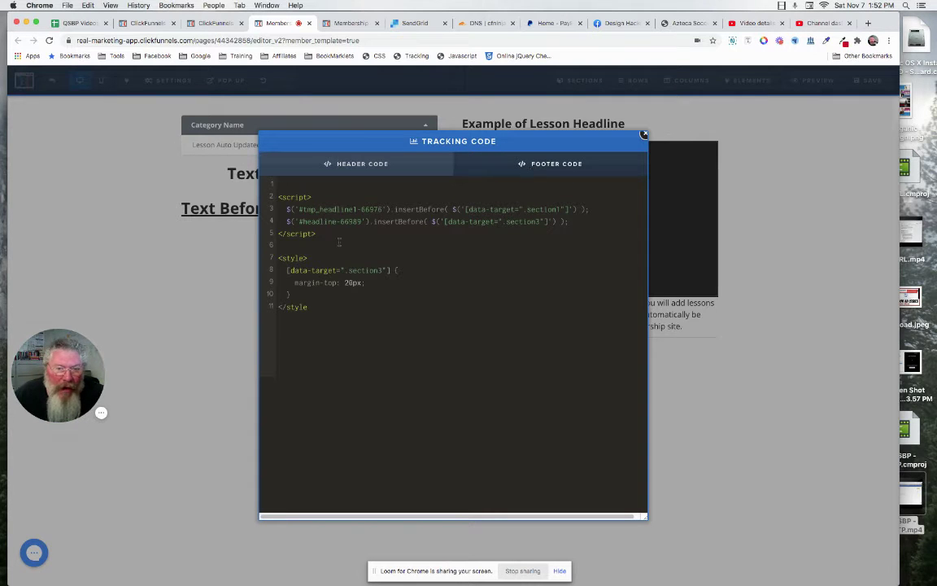
left_click_drag(319, 232, 277, 236)
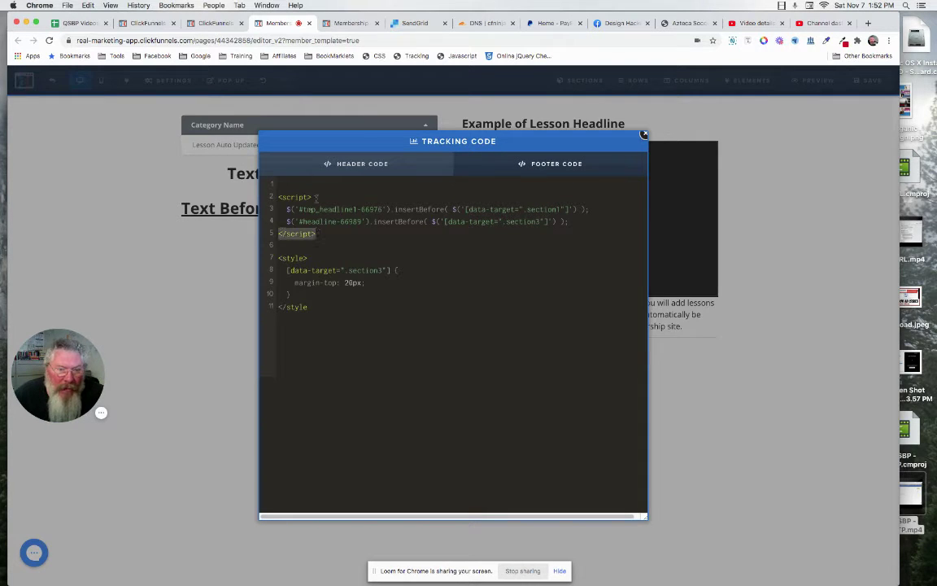
left_click_drag(317, 197, 273, 199)
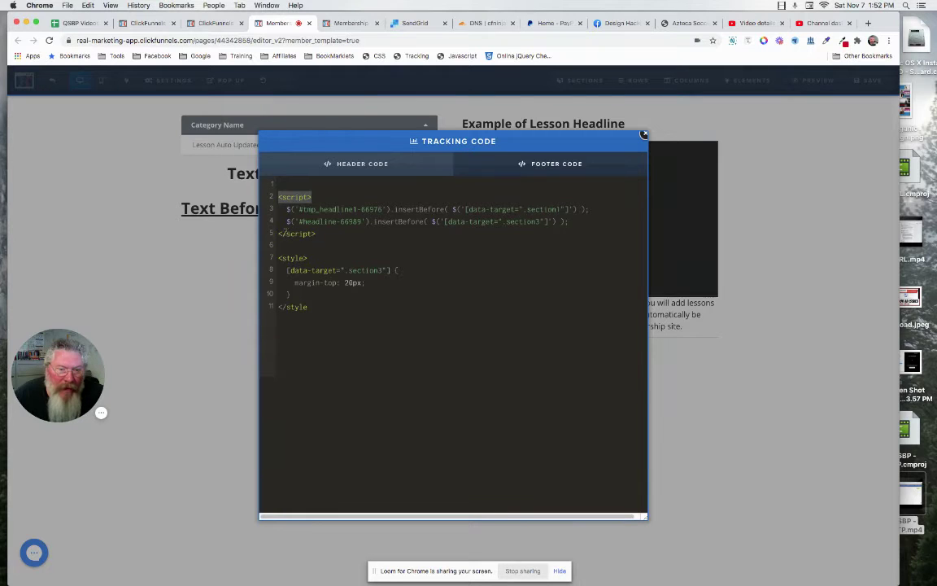
left_click(285, 234)
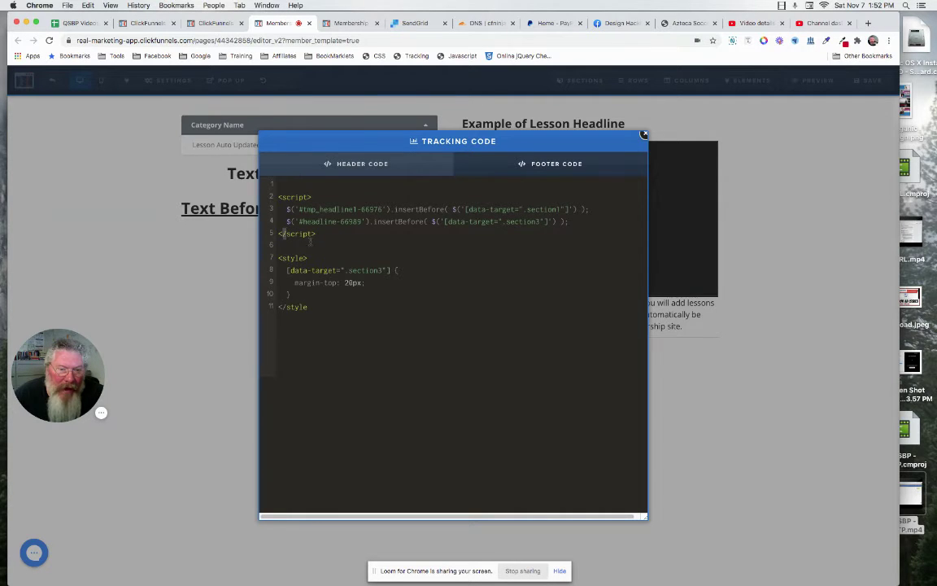
left_click_drag(321, 232, 273, 236)
left_click(309, 245)
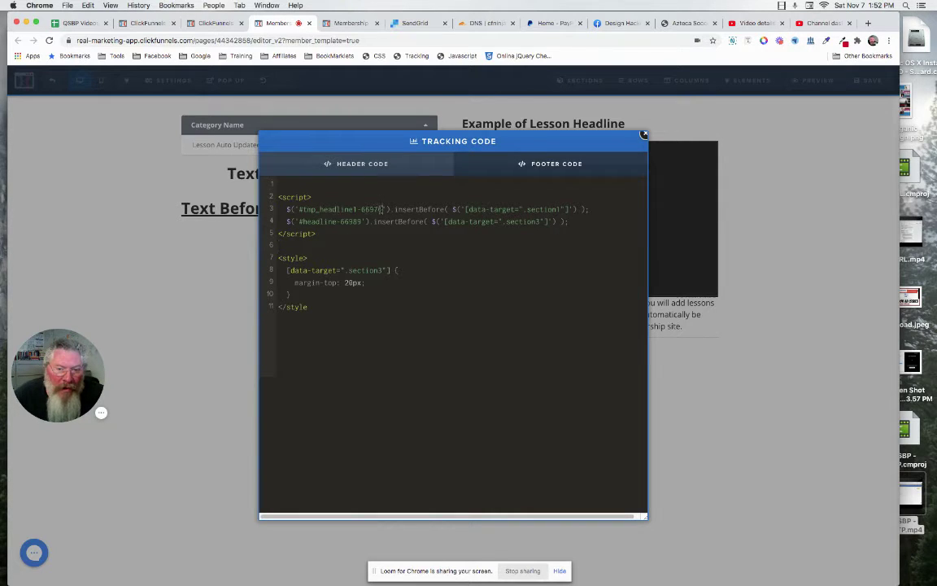
left_click_drag(379, 209, 298, 211)
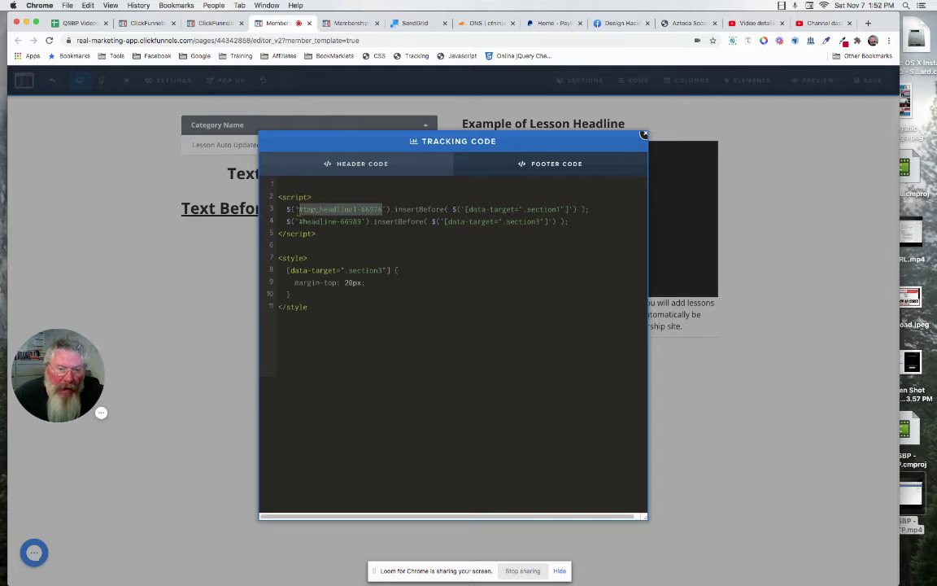
Close the tracking code and verify via Get CSS Info that the headline's ID is #tmp_headline1-66976.
left_click(220, 251)
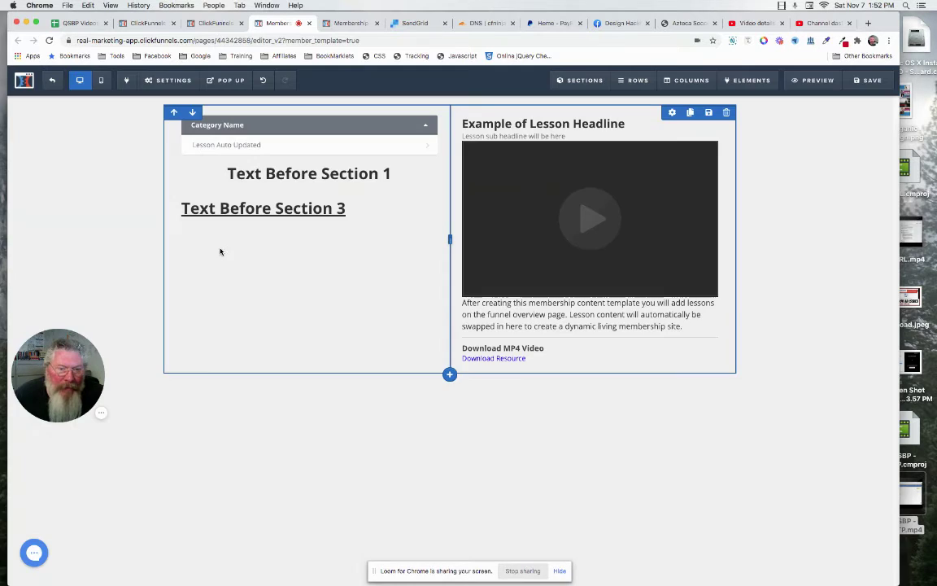
left_click(363, 170)
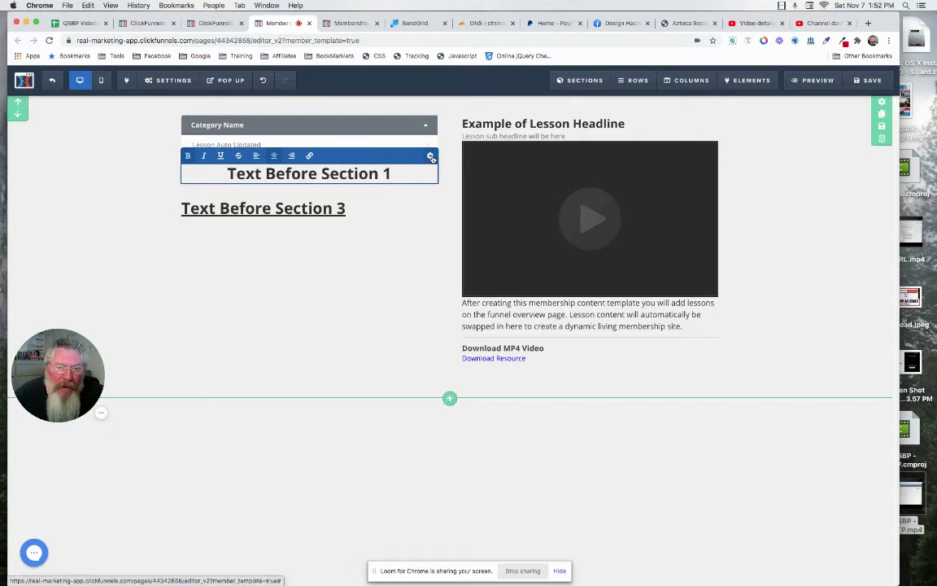
left_click(406, 178)
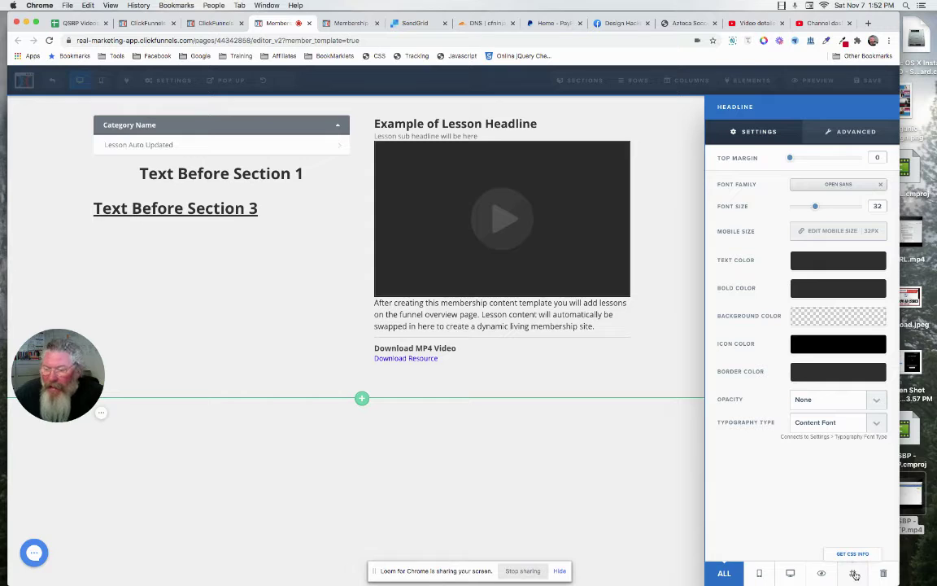
left_click(854, 573)
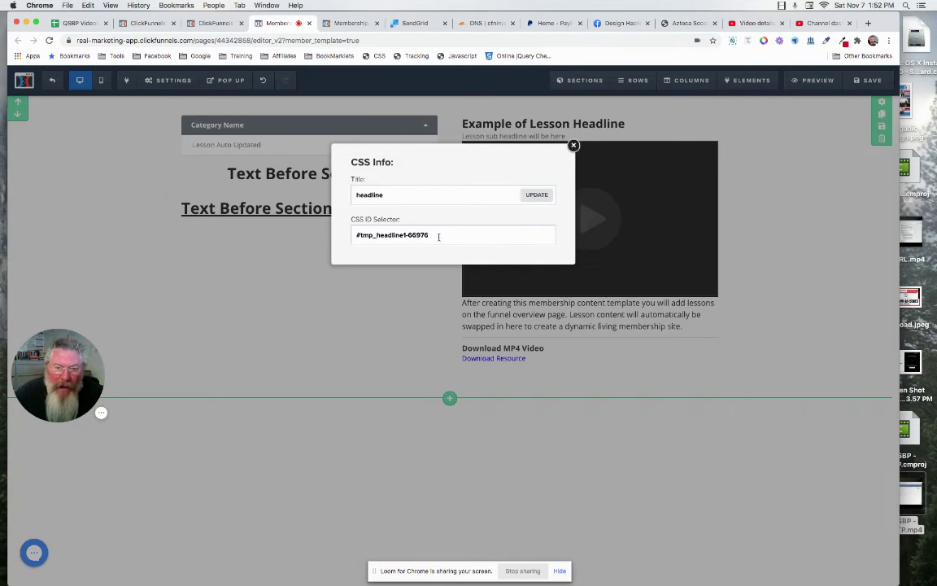
left_click(355, 236)
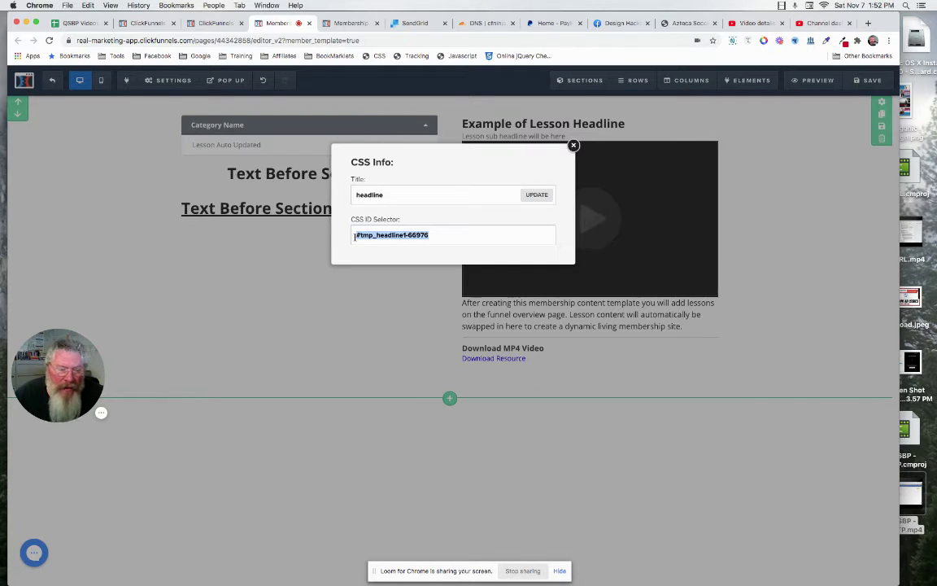
left_click(266, 278)
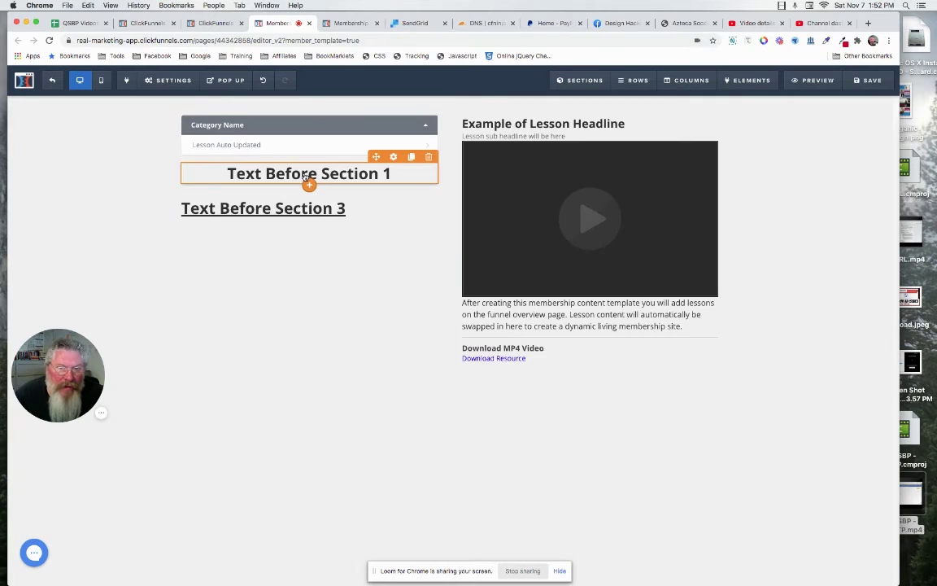
left_click(168, 80)
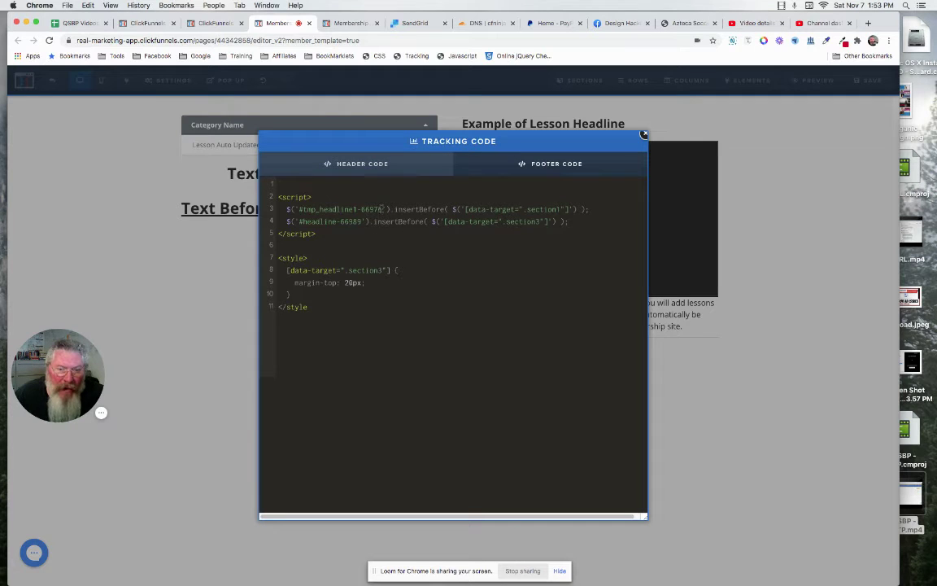
Highlight both headline IDs and the section 1 target selector in the Header Code script.
left_click_drag(381, 210, 302, 210)
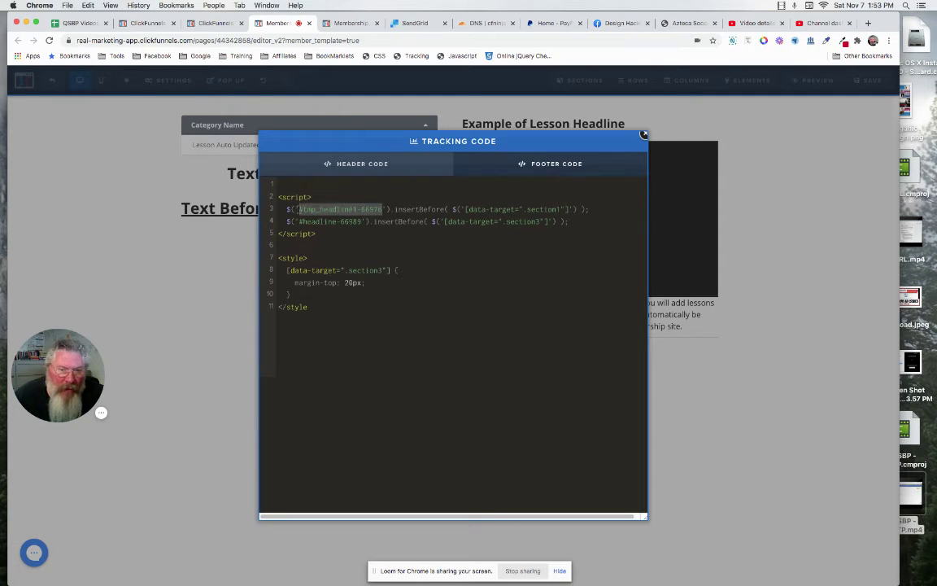
left_click_drag(296, 221, 355, 222)
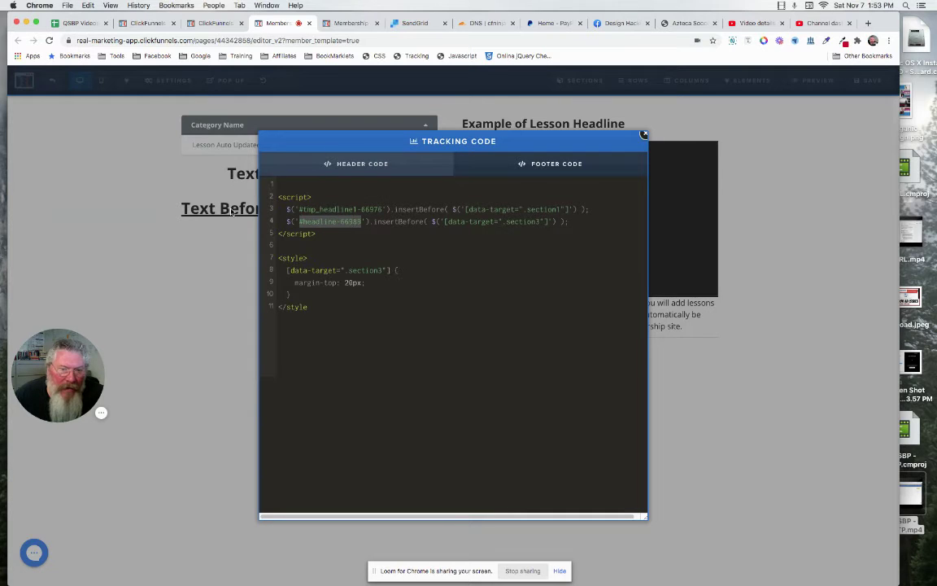
left_click(389, 209)
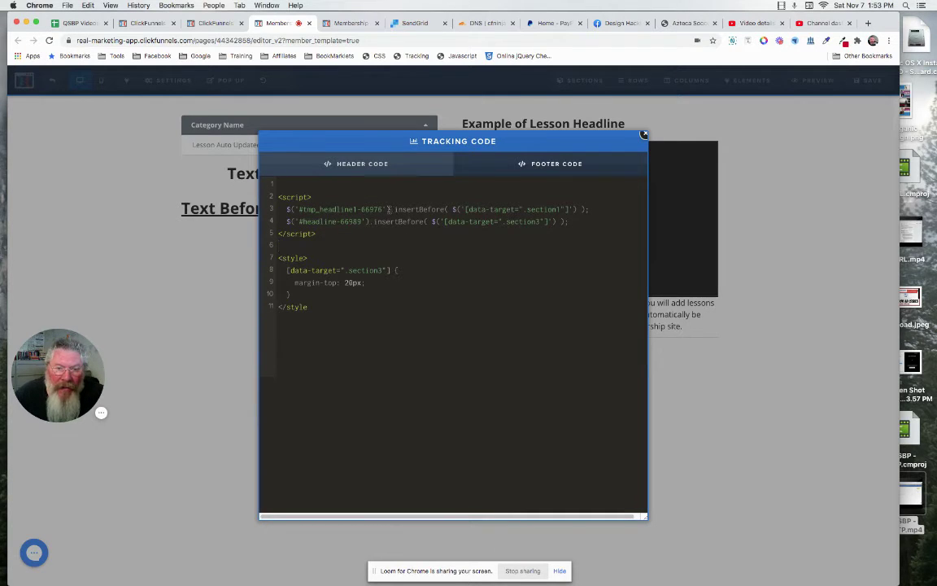
key("Down")
key("Down")
key("Down")
left_click_drag(576, 209, 453, 210)
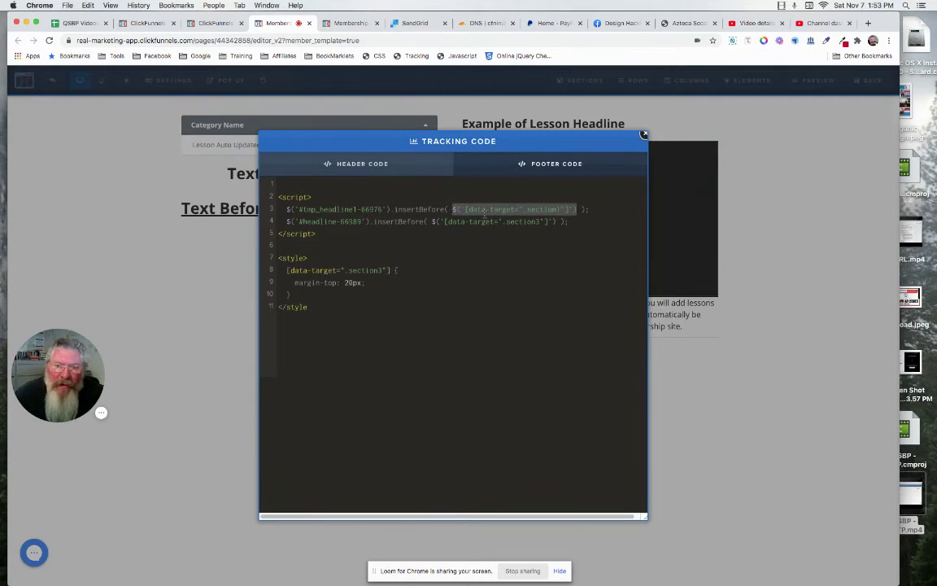
left_click(525, 259)
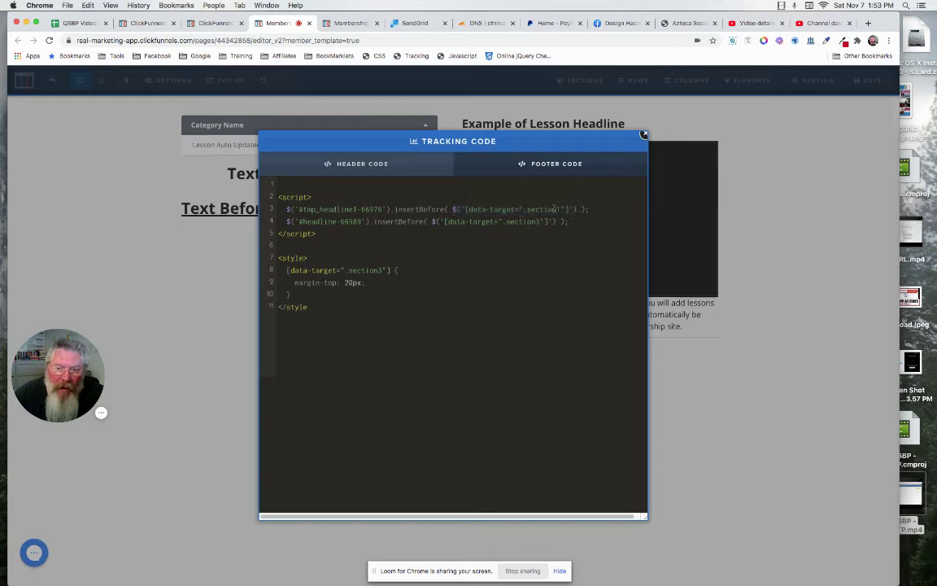
left_click(356, 25)
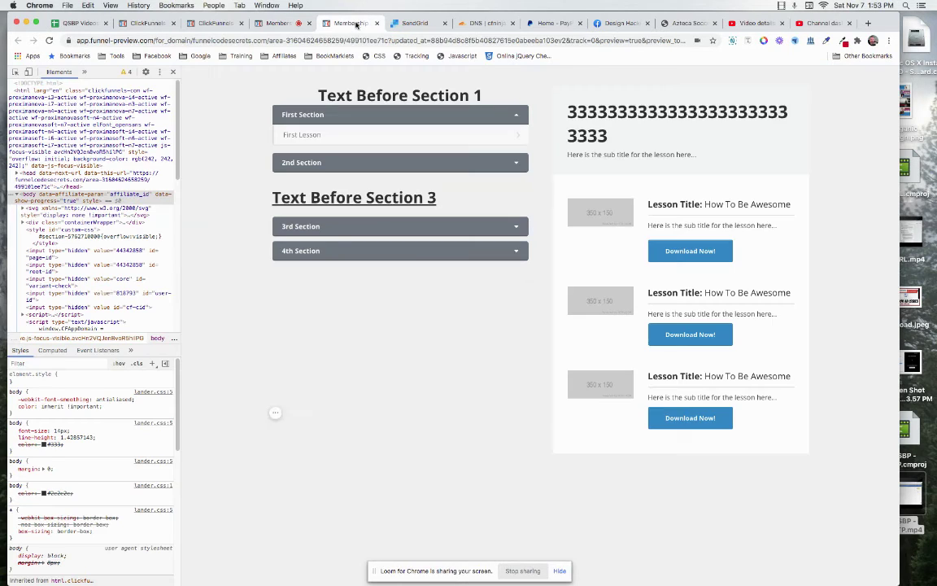
right_click(293, 114)
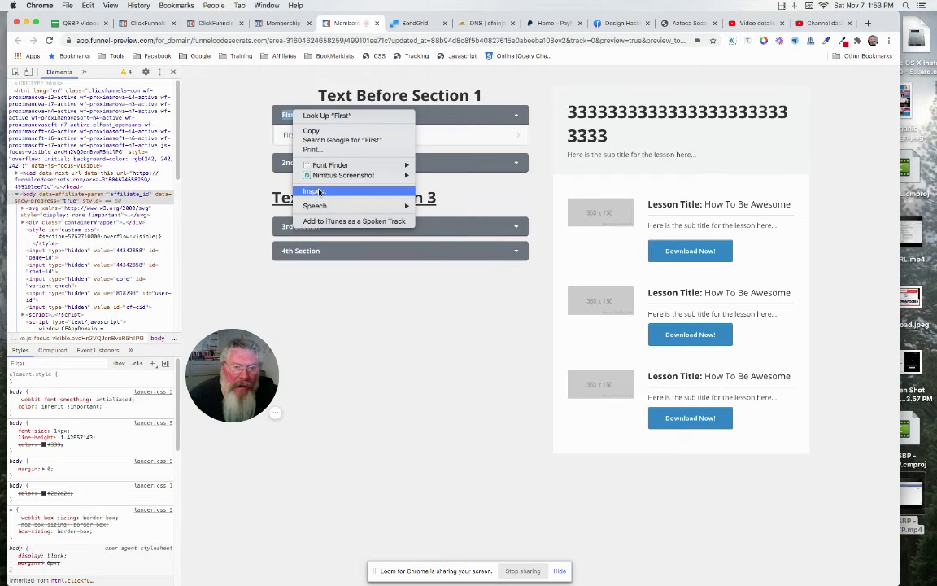
left_click(235, 215)
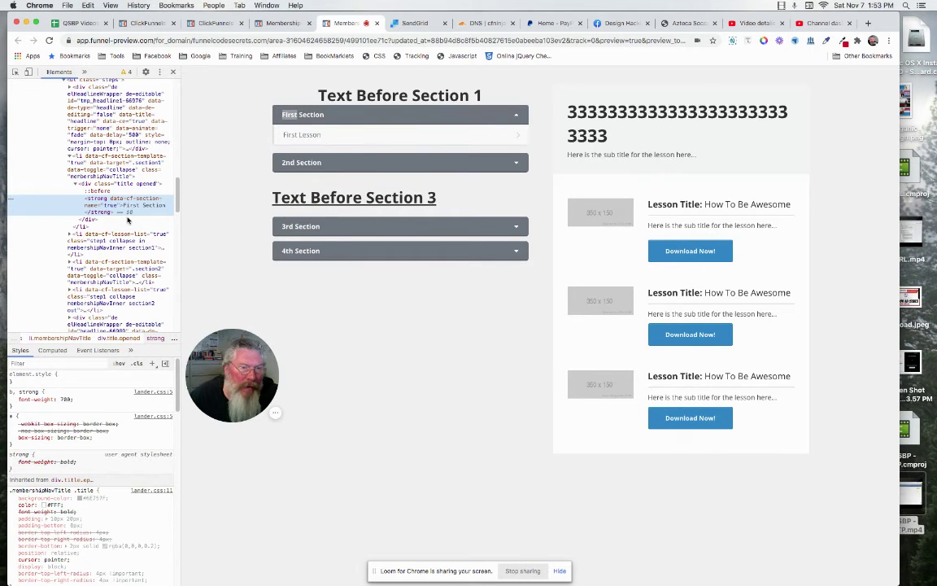
left_click(69, 156)
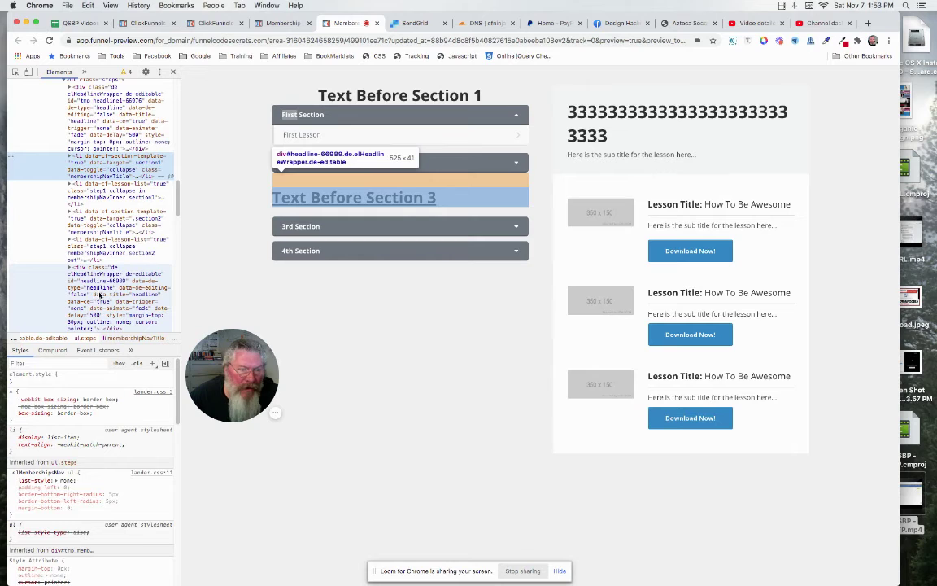
scroll(78, 295, "down", 3)
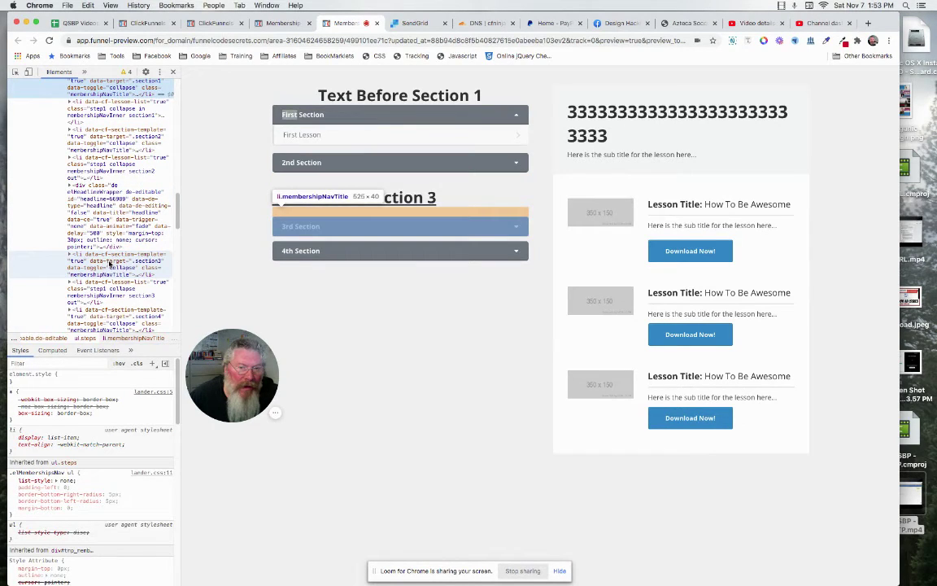
scroll(109, 263, "up", 2)
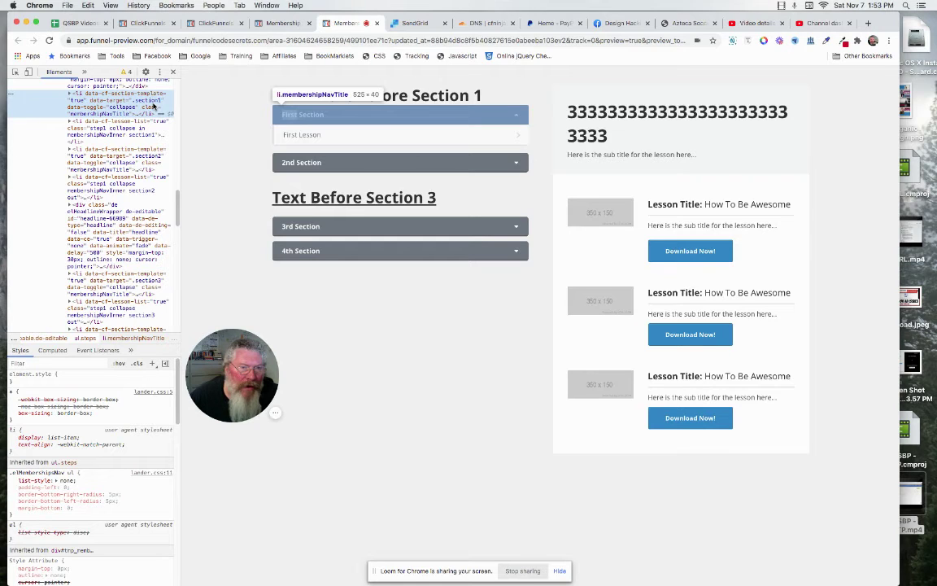
left_click(277, 22)
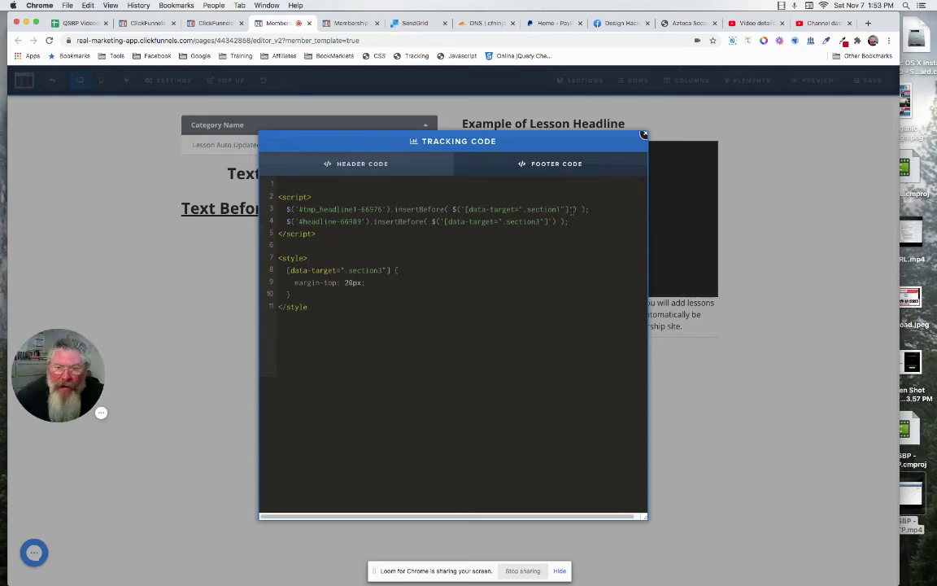
mouse_move(576, 209)
left_mouse_down()
mouse_move(447, 209)
mouse_move(587, 209)
left_mouse_up()
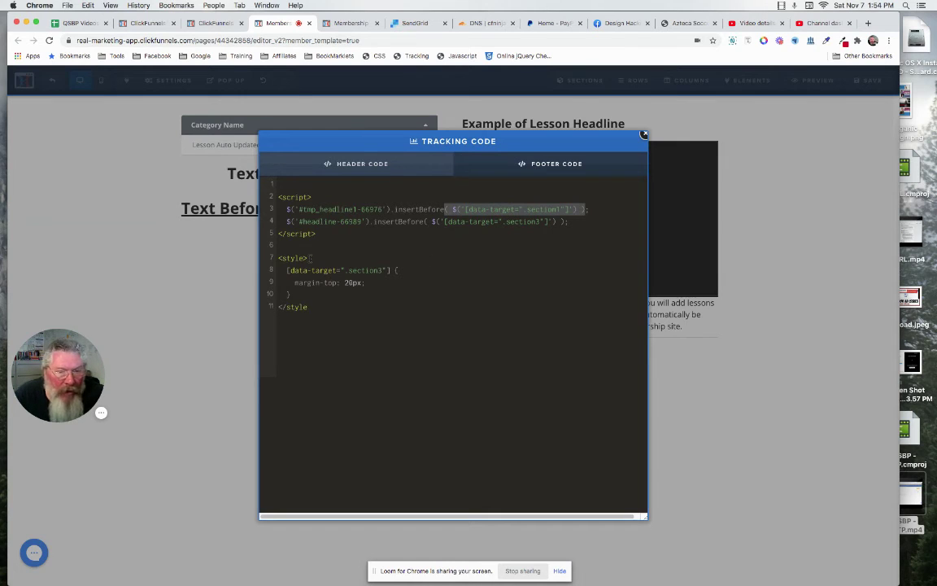
left_click_drag(310, 257, 279, 257)
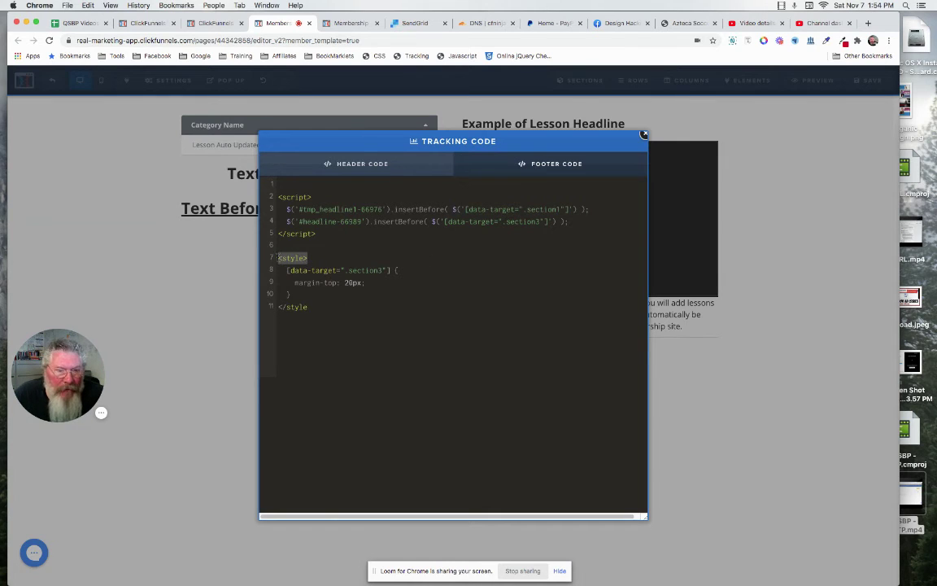
double_click(348, 270)
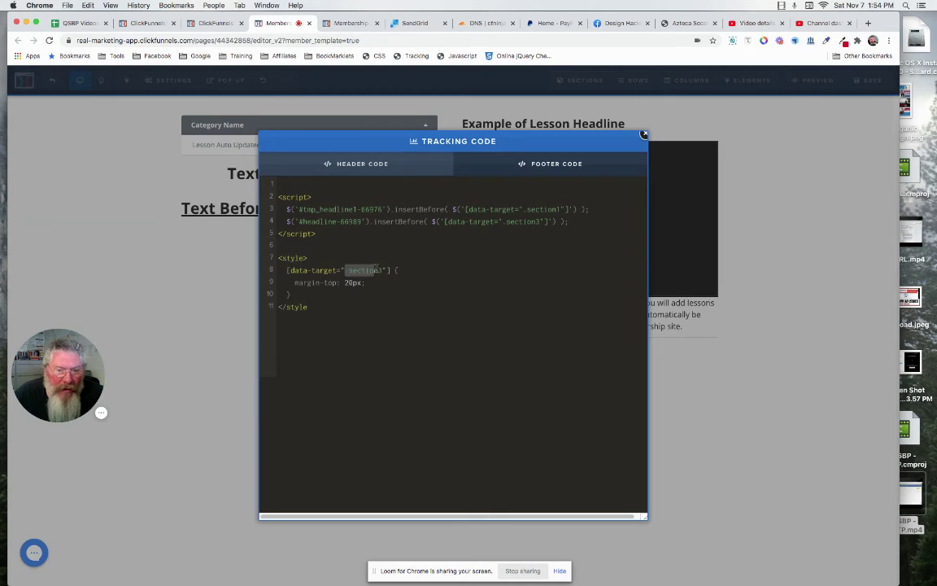
left_click(348, 25)
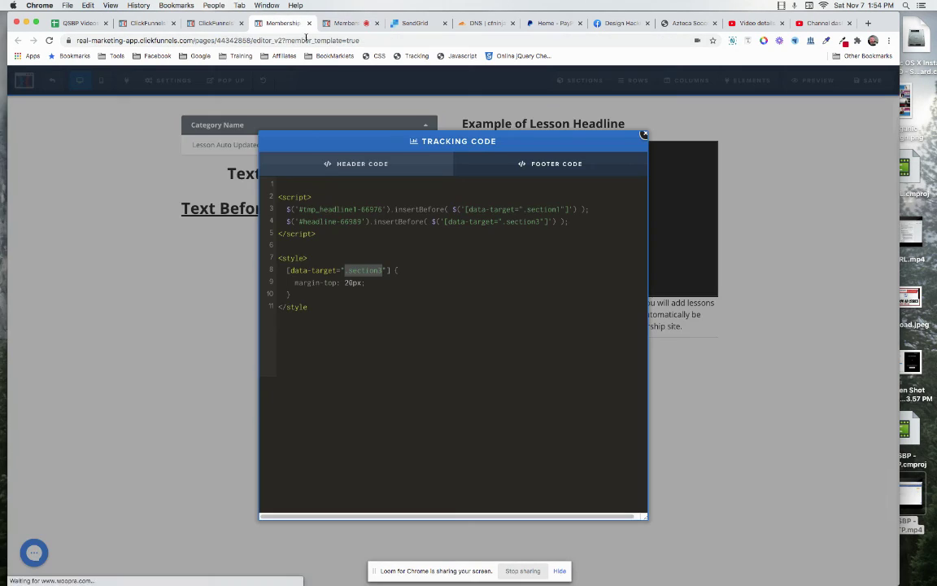
Review the section 3 selector, margin-top: 20px rule and style block, then place the cursor after the unfinished '</style' tag.
left_click(285, 24)
left_click_drag(286, 270, 392, 270)
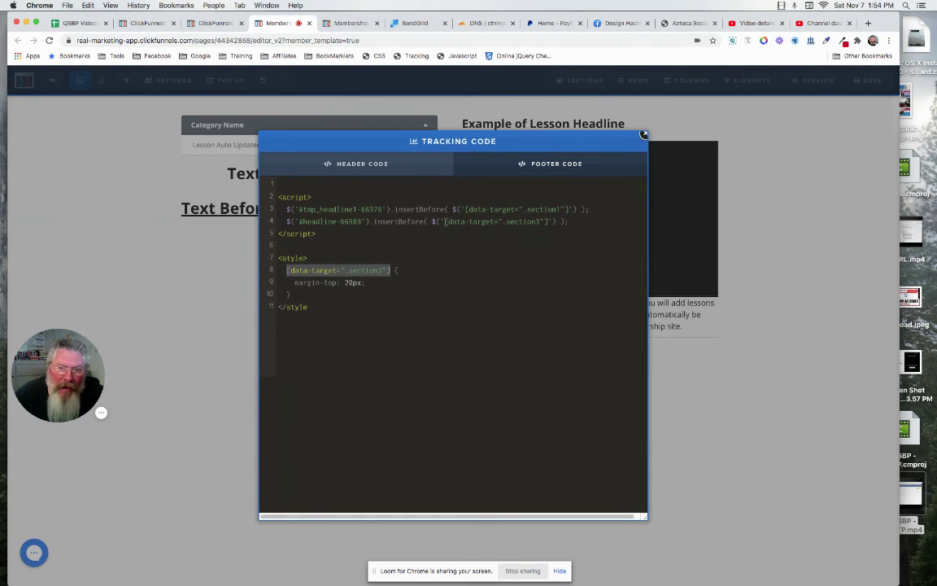
left_click_drag(444, 221, 544, 223)
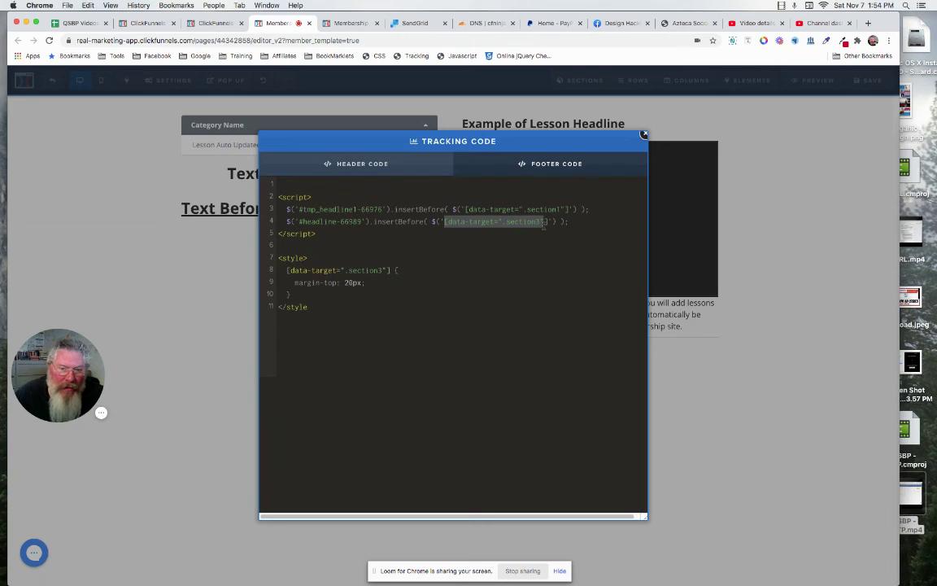
left_click_drag(372, 284, 276, 310)
left_click_drag(307, 258, 291, 294)
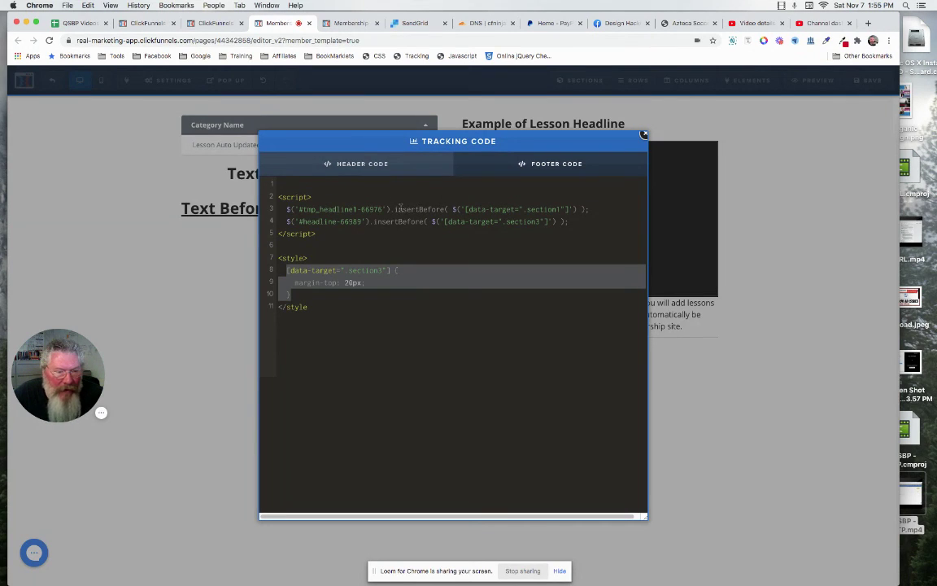
left_click_drag(308, 307, 278, 258)
left_click(315, 307)
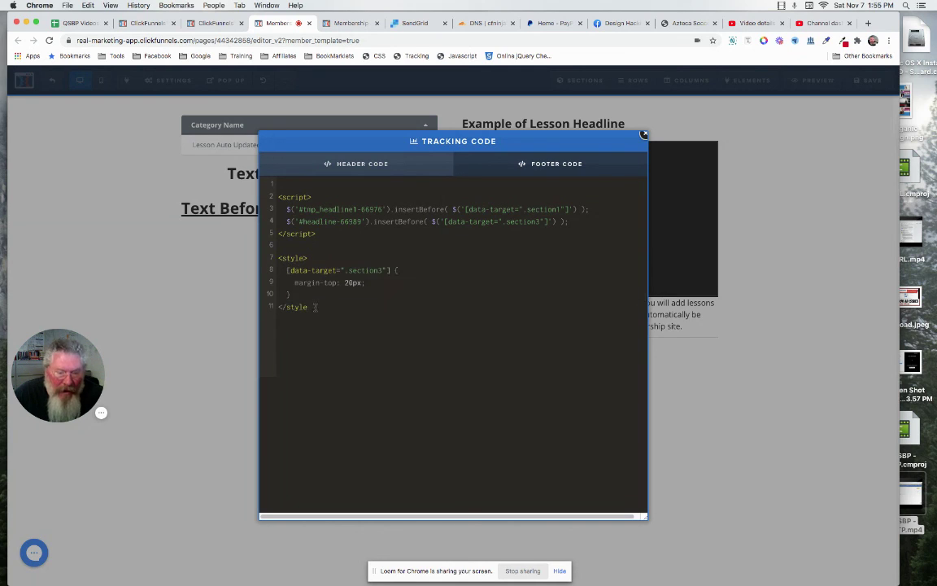